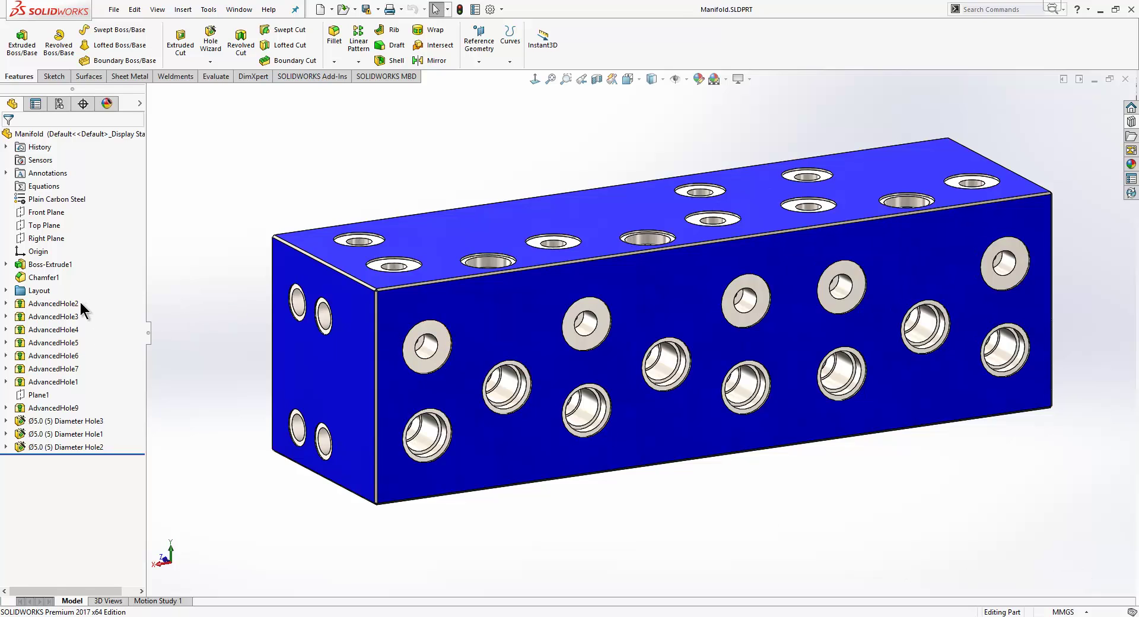
Section the manifold through Plane1 and select the AdvancedHole9 bore face.
click(48, 395)
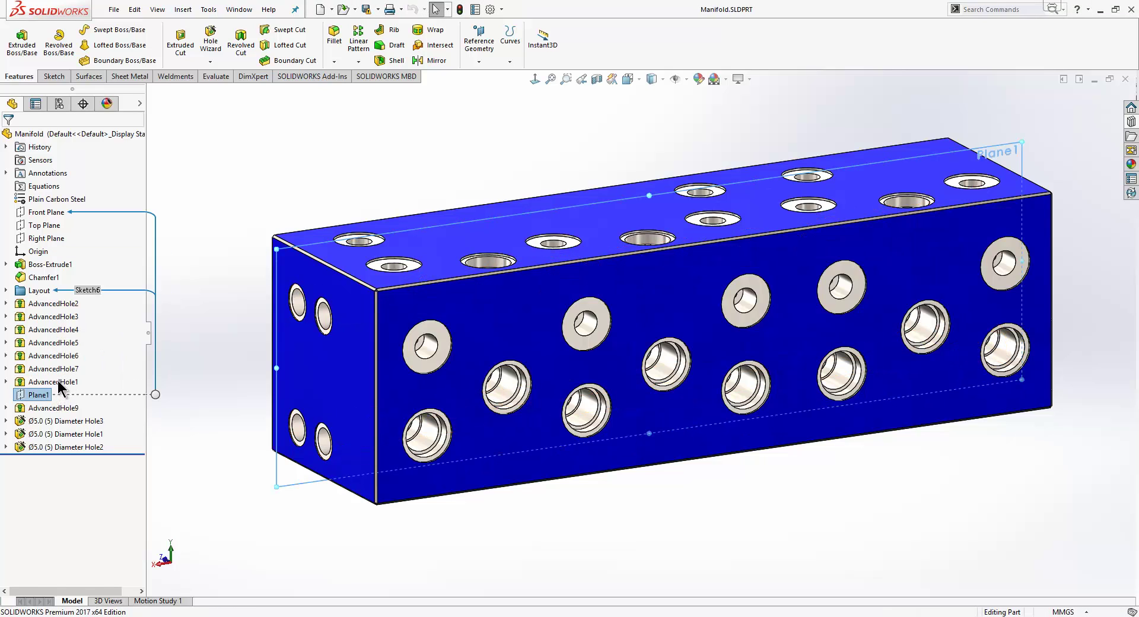
click(597, 79)
click(12, 136)
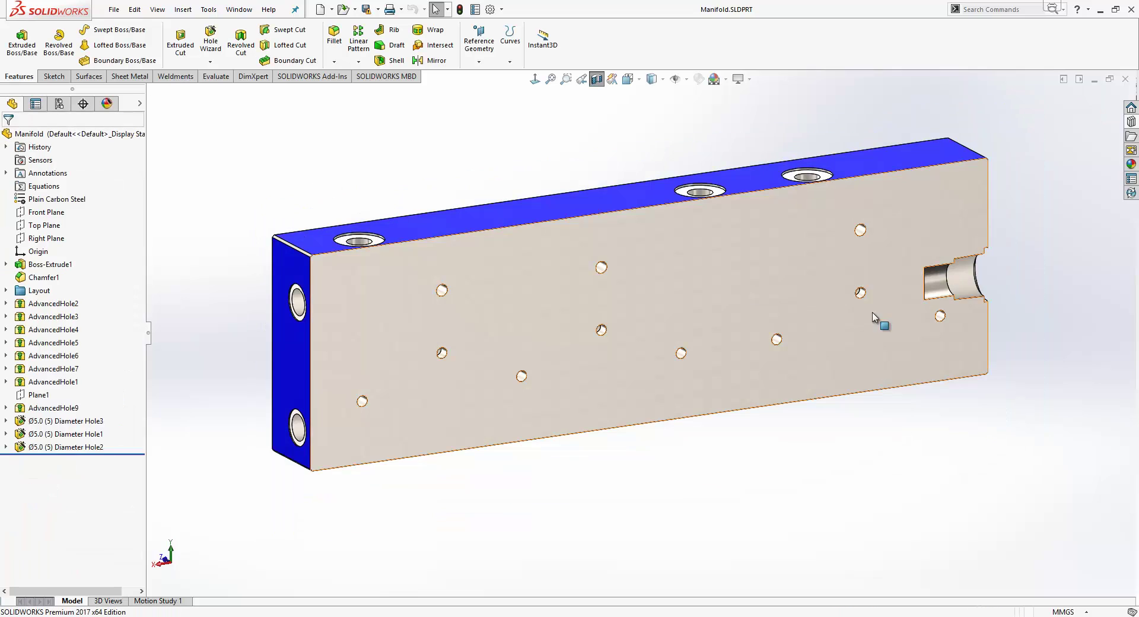
click(966, 287)
Edit AdvancedHole9 and review its Ø25.0 dowel, 1/2 tapered tap and Ø15.0 drill elements.
click(1007, 230)
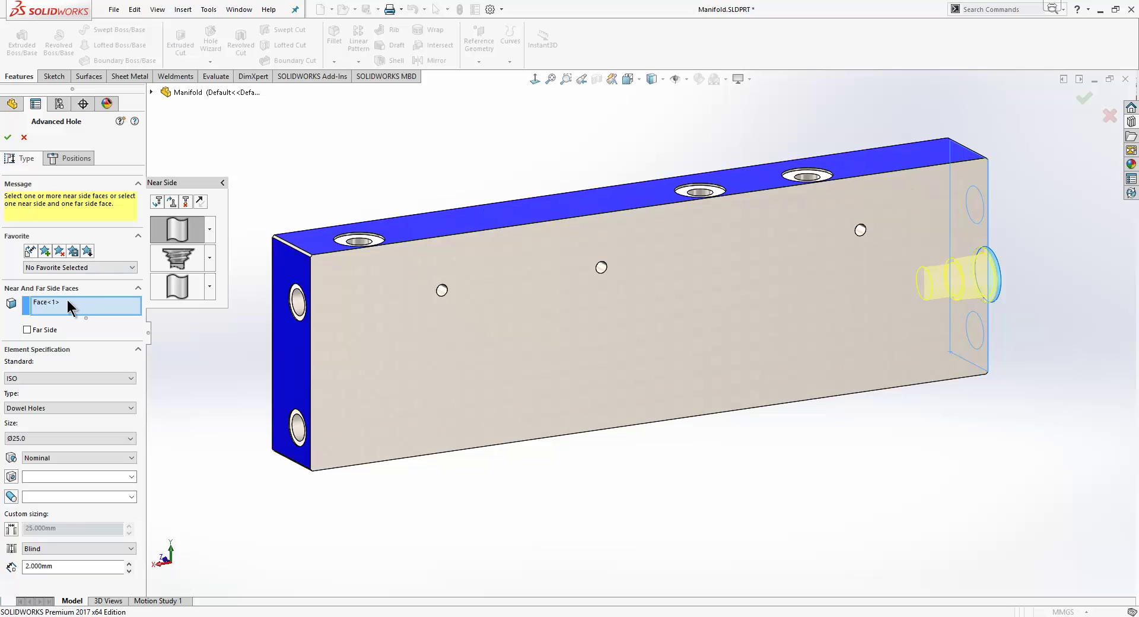
click(176, 230)
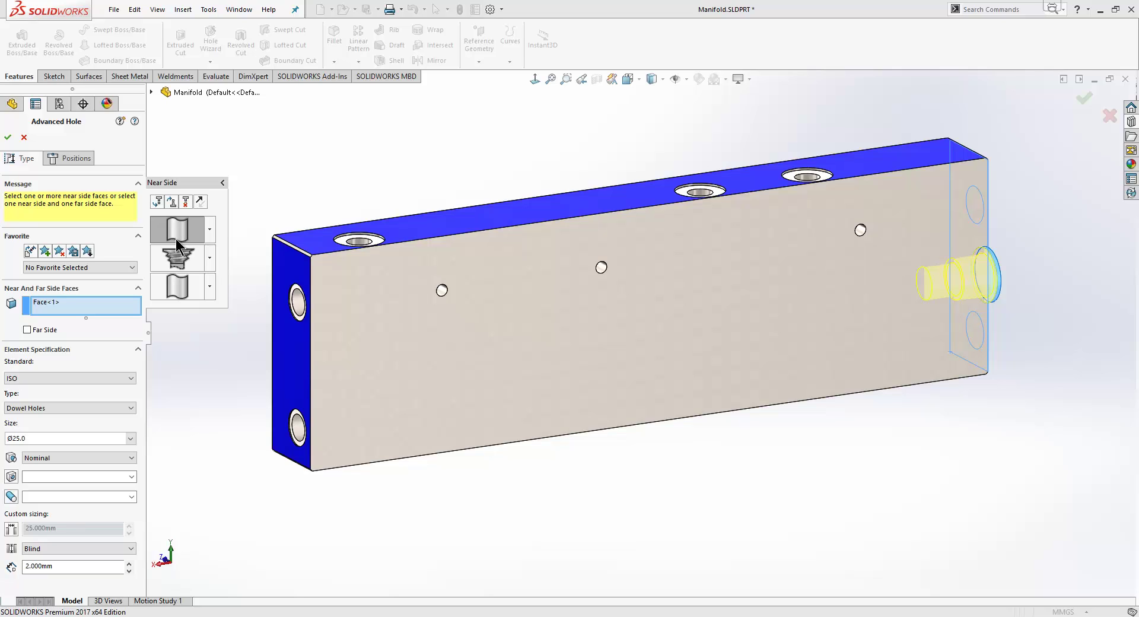
click(176, 254)
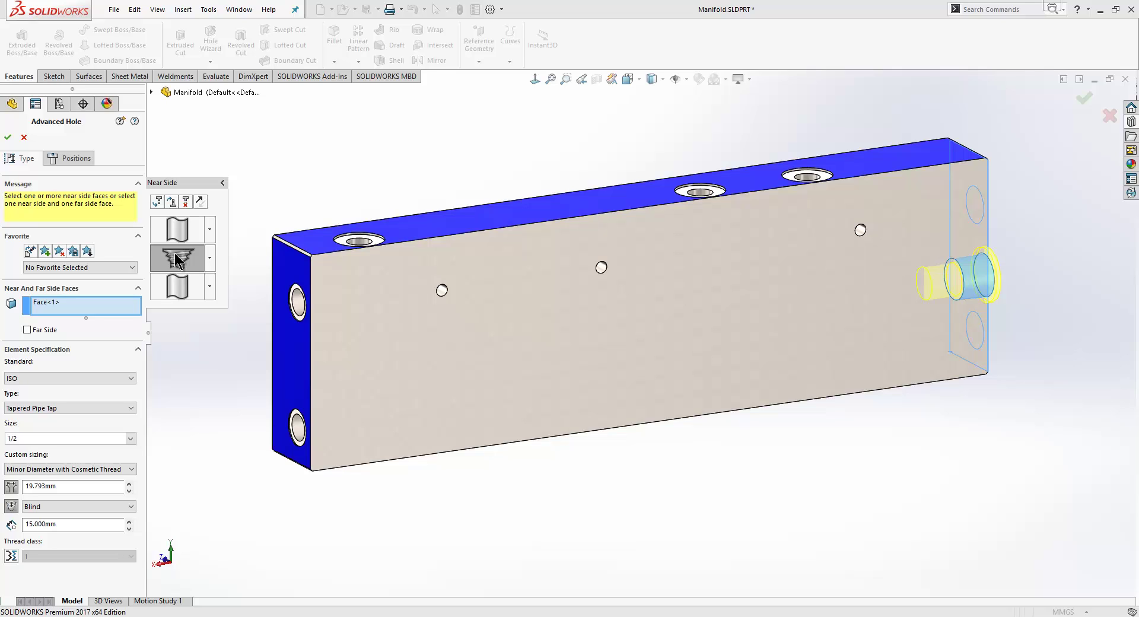
click(179, 293)
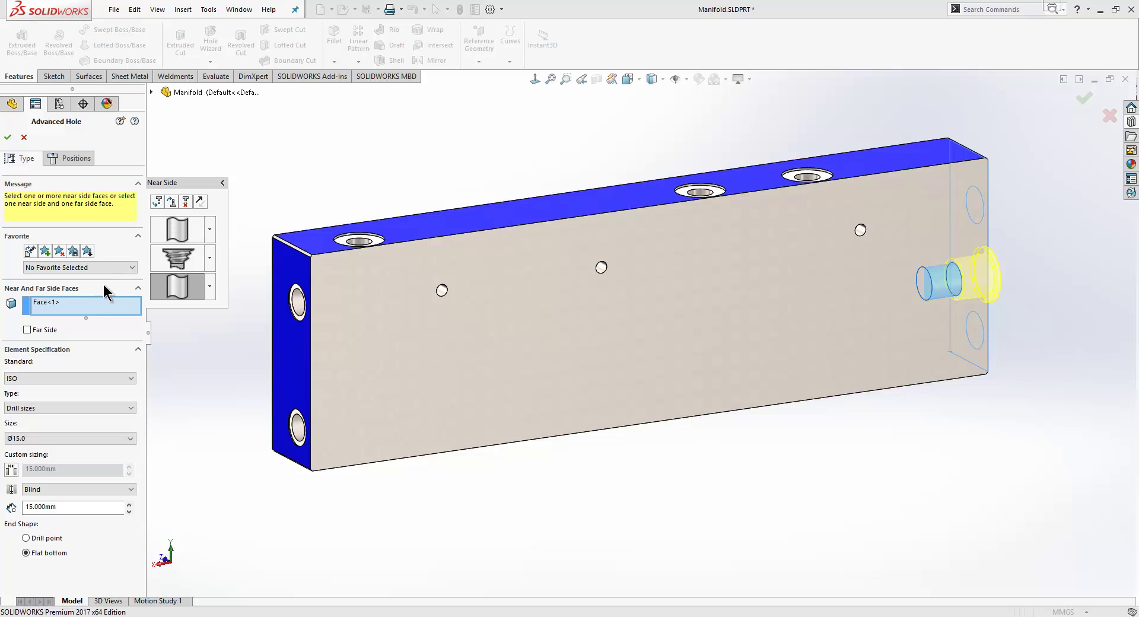
Add a far side on the block's left end face with a Ø9.0 drill size.
click(27, 330)
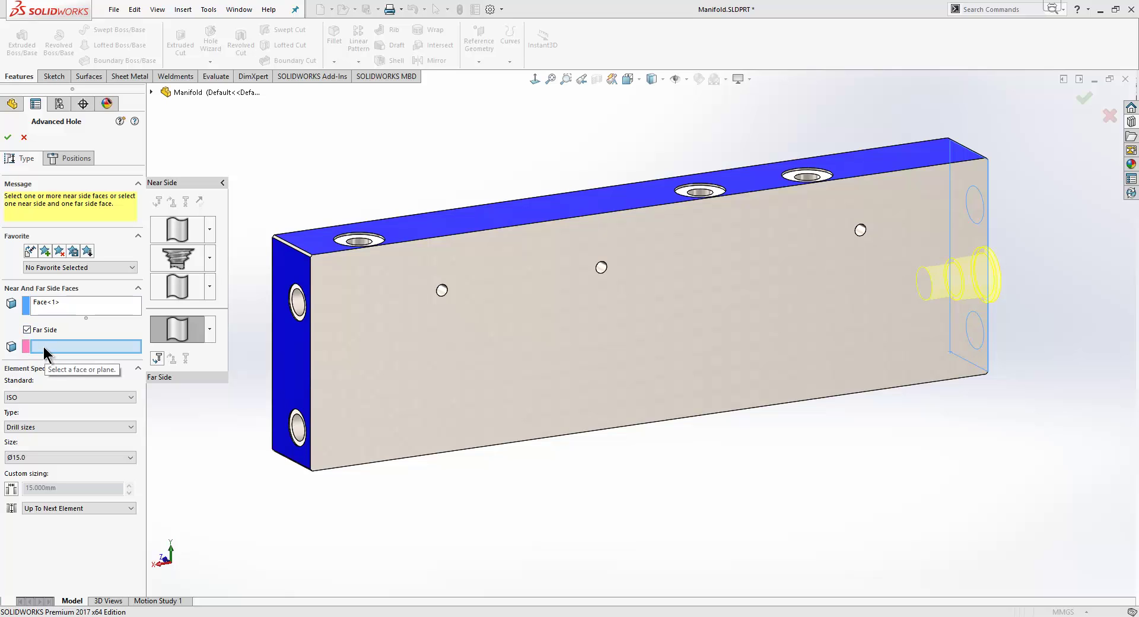
click(303, 374)
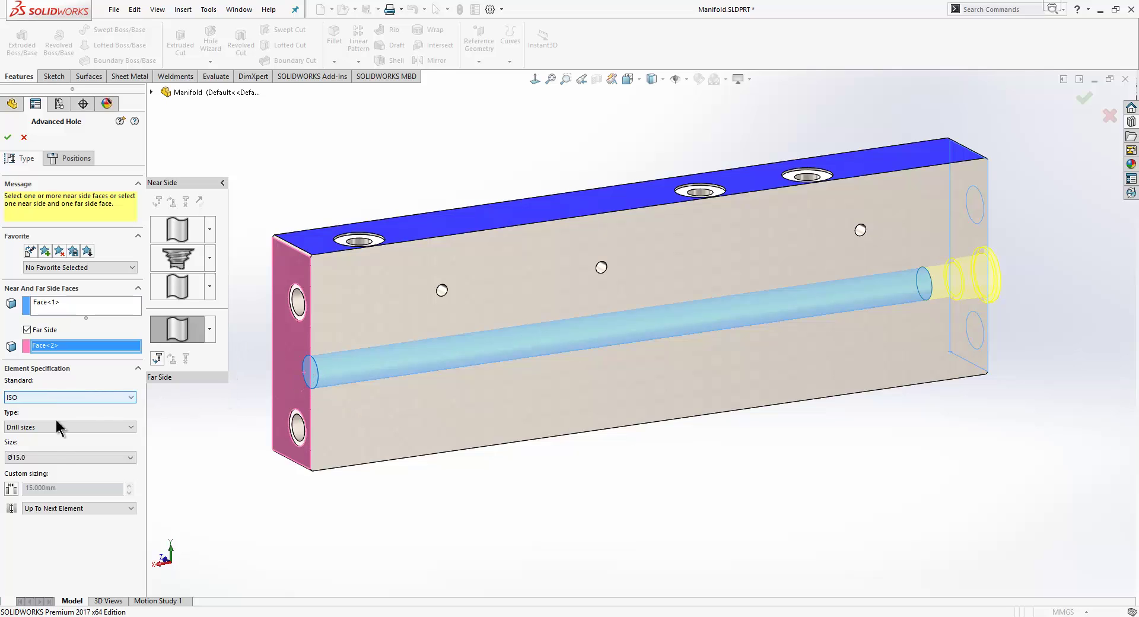
click(55, 460)
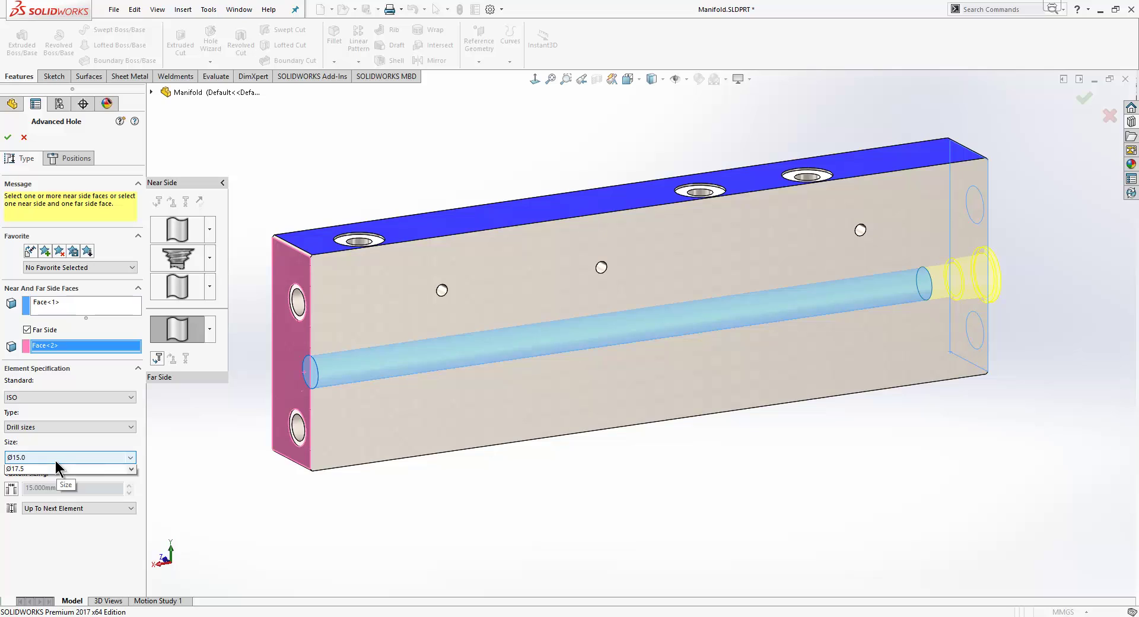
scroll(50, 485, up, 5)
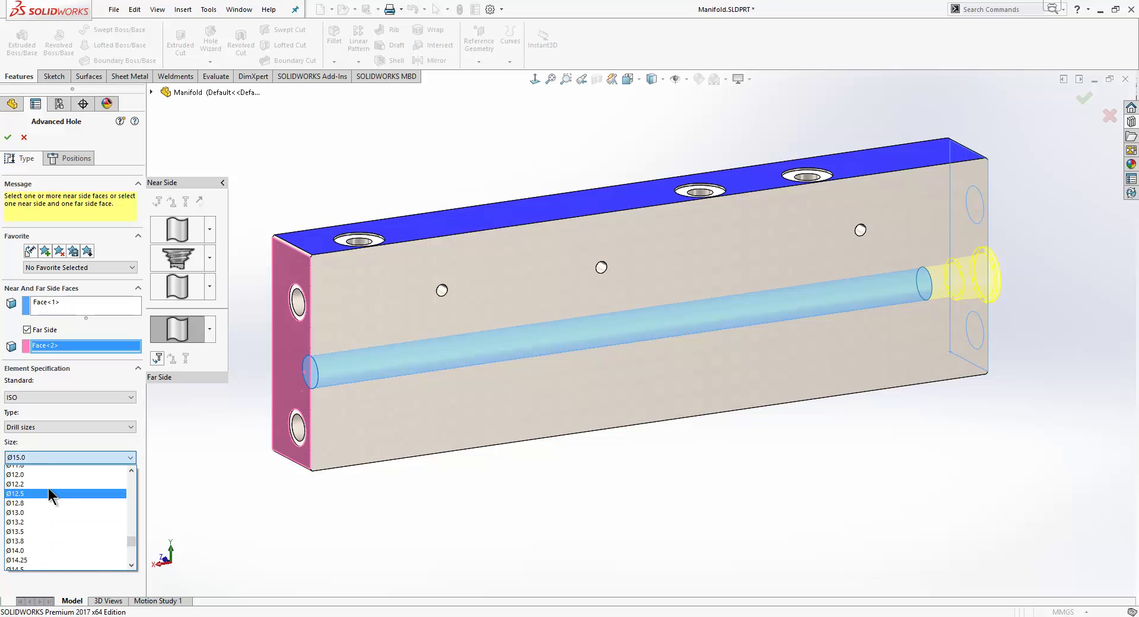
scroll(48, 488, up, 3)
click(29, 479)
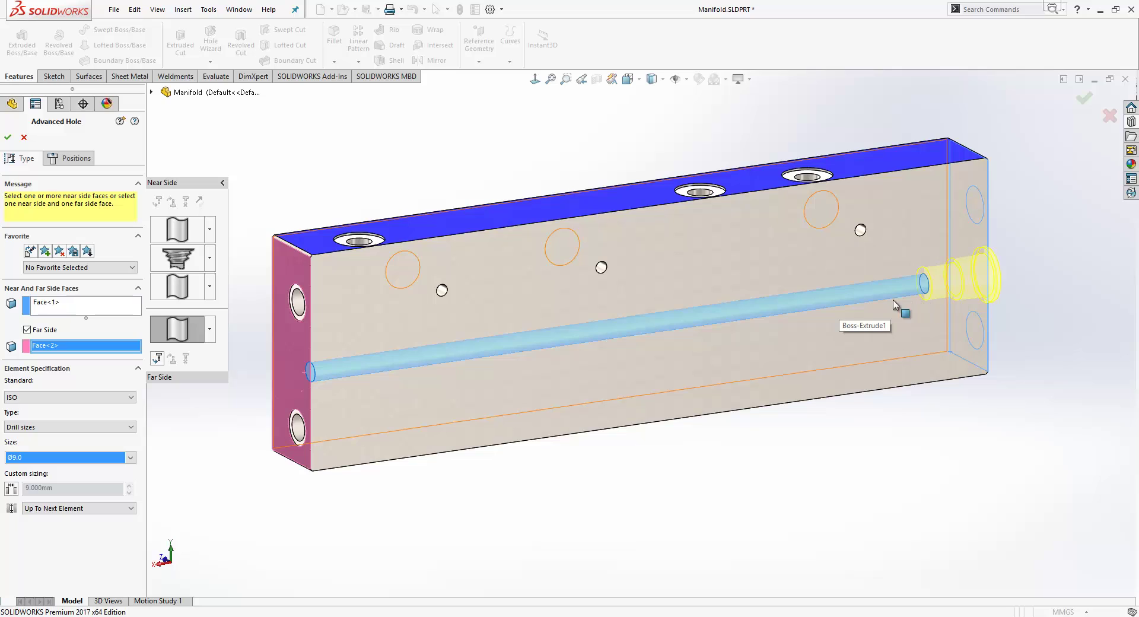
Insert a far-side 1/2 tapered pipe tap element, 25 mm deep.
click(158, 359)
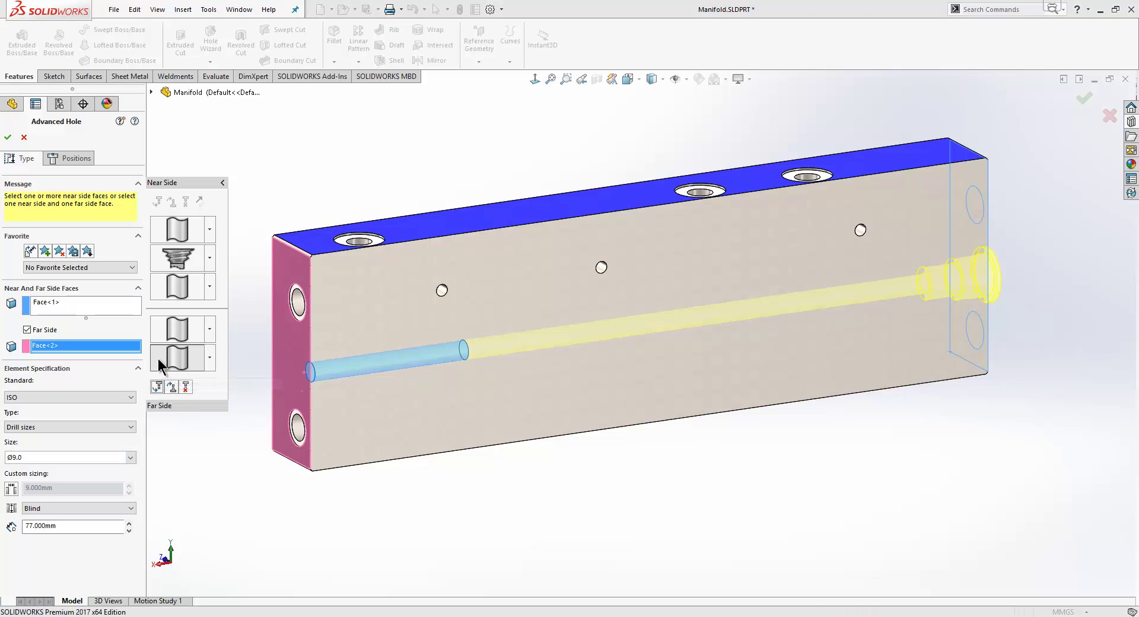
click(213, 359)
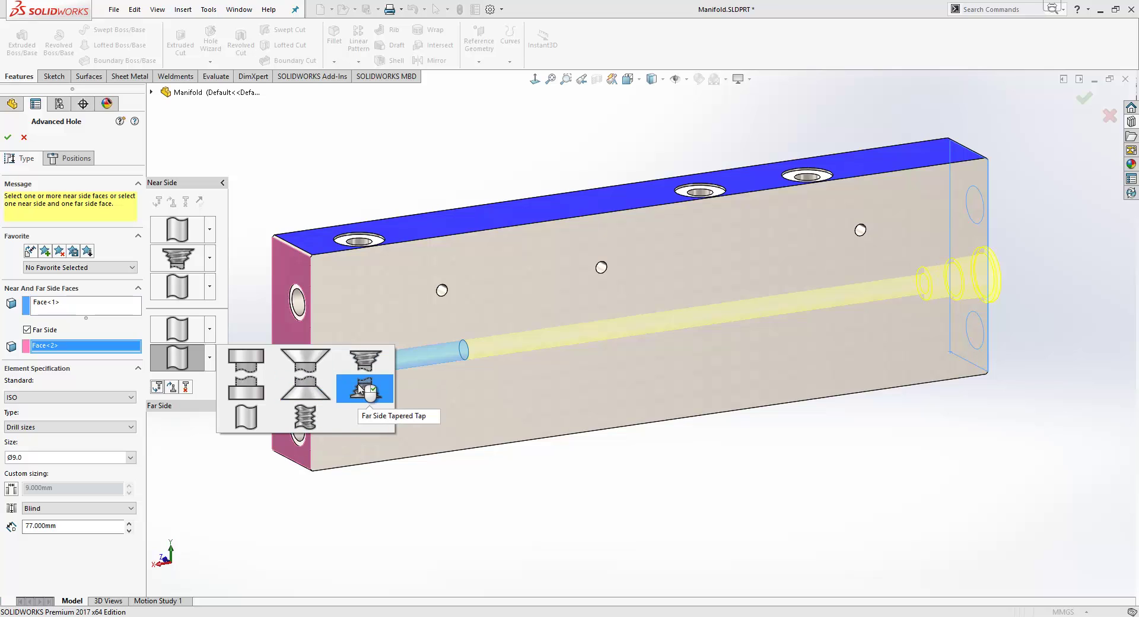
click(360, 383)
click(49, 458)
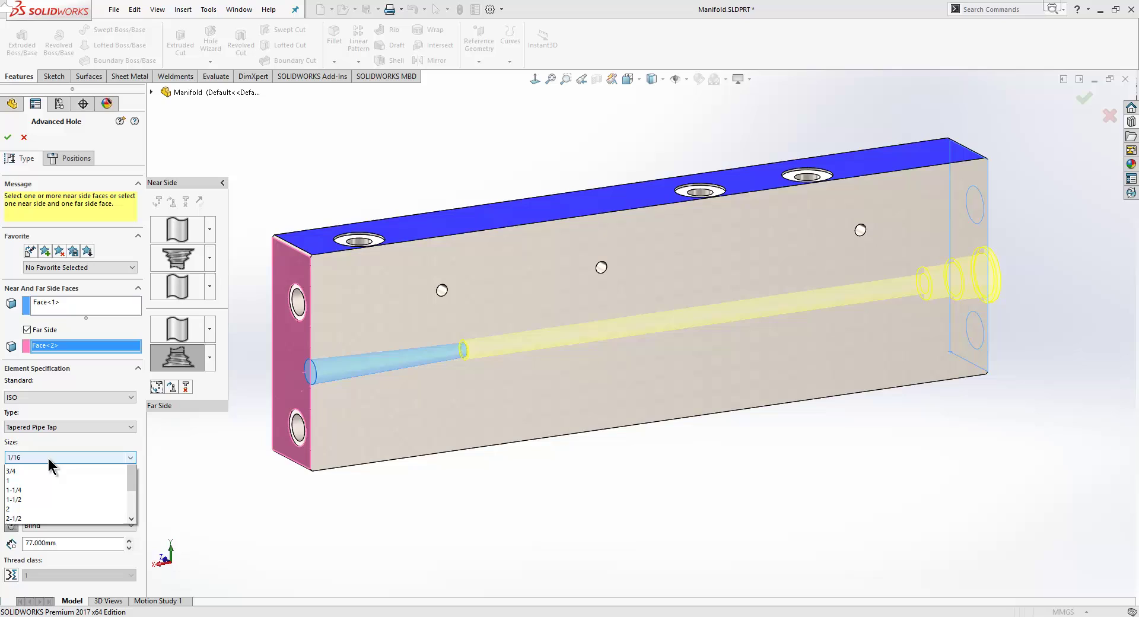
click(26, 507)
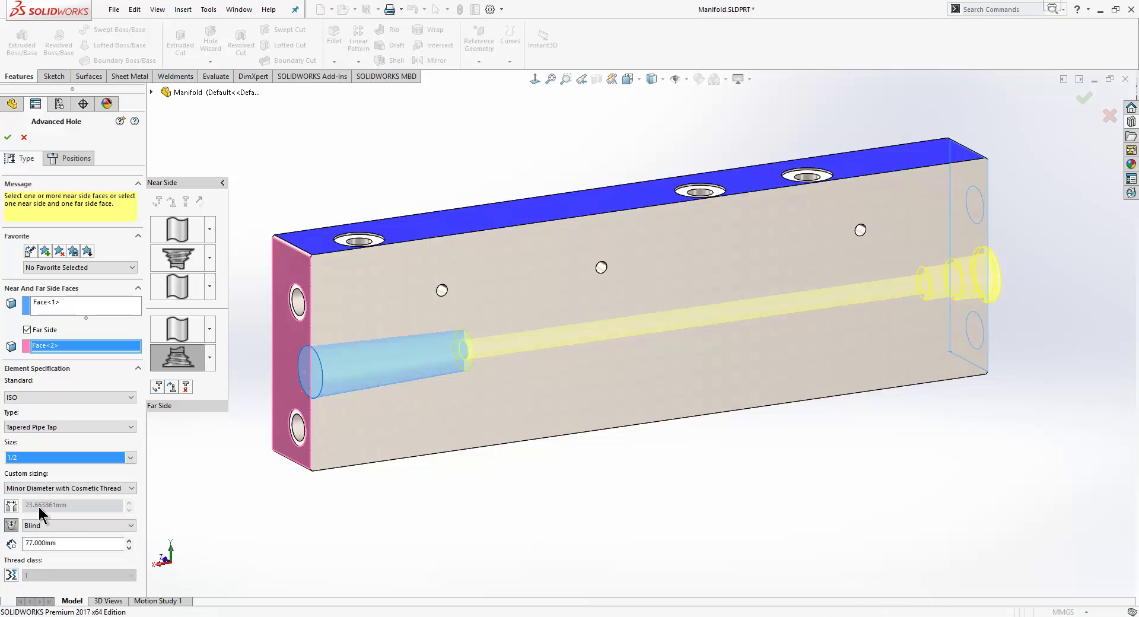
click(59, 543)
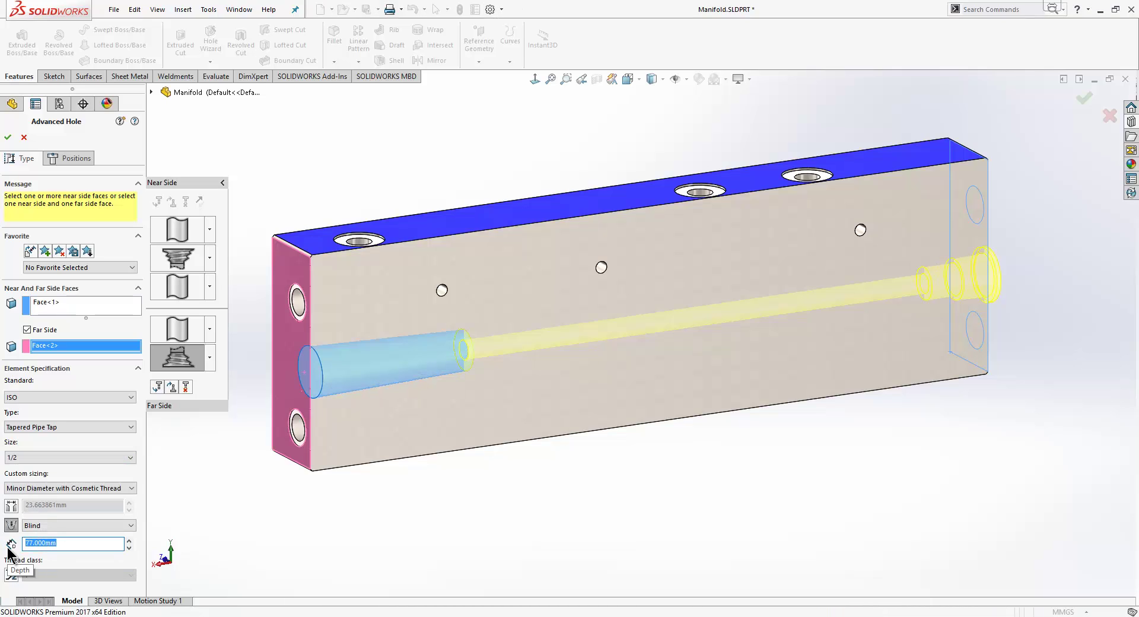
text(25)
key(Return)
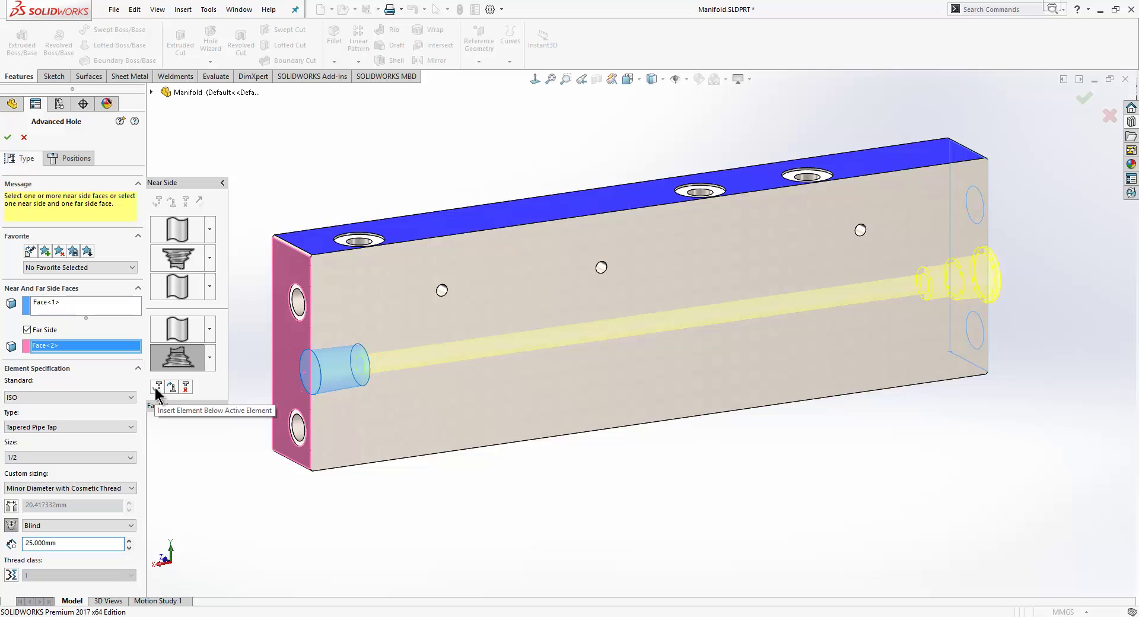
Add a far-side Ø25.0 straight hole 2 mm deep and accept the Advanced Hole.
click(158, 388)
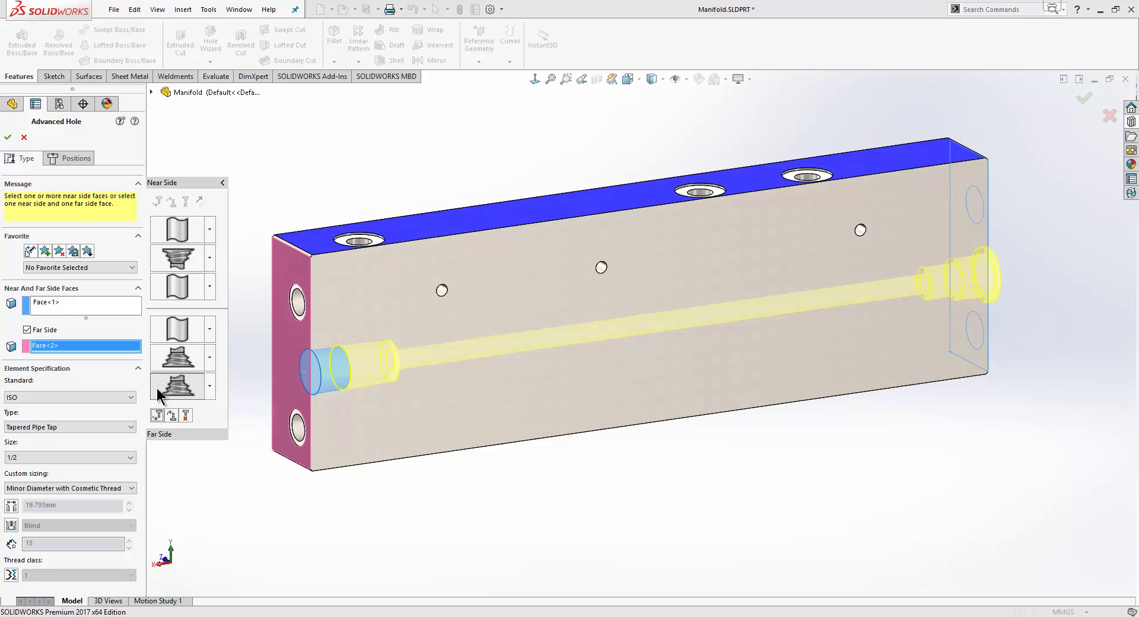
click(209, 387)
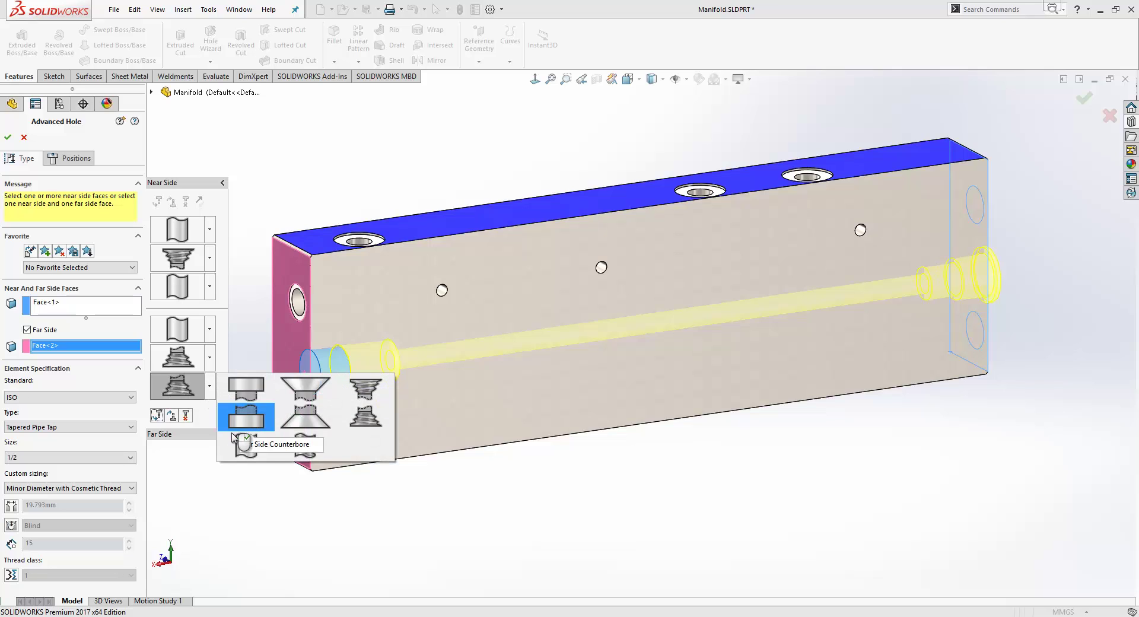
click(244, 445)
click(31, 458)
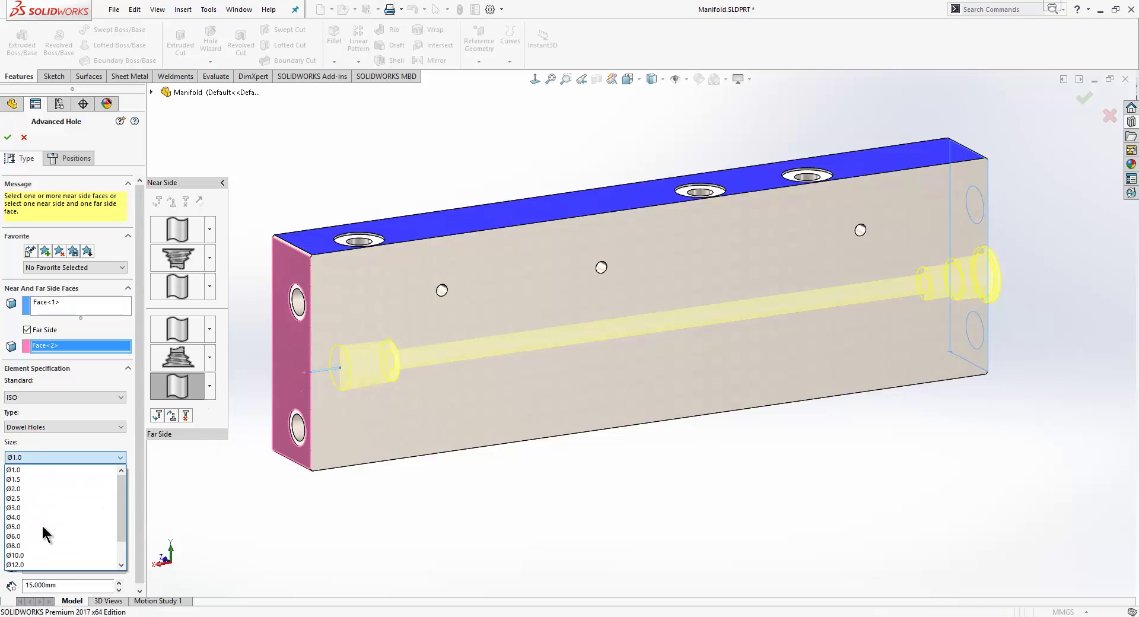
click(77, 581)
click(77, 586)
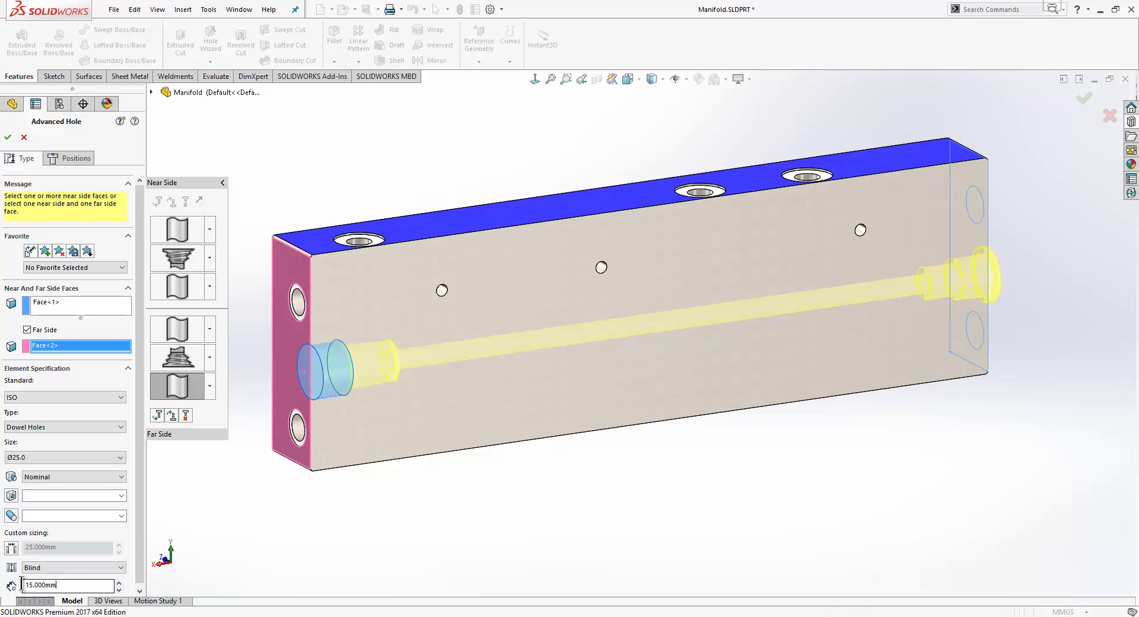
text(2)
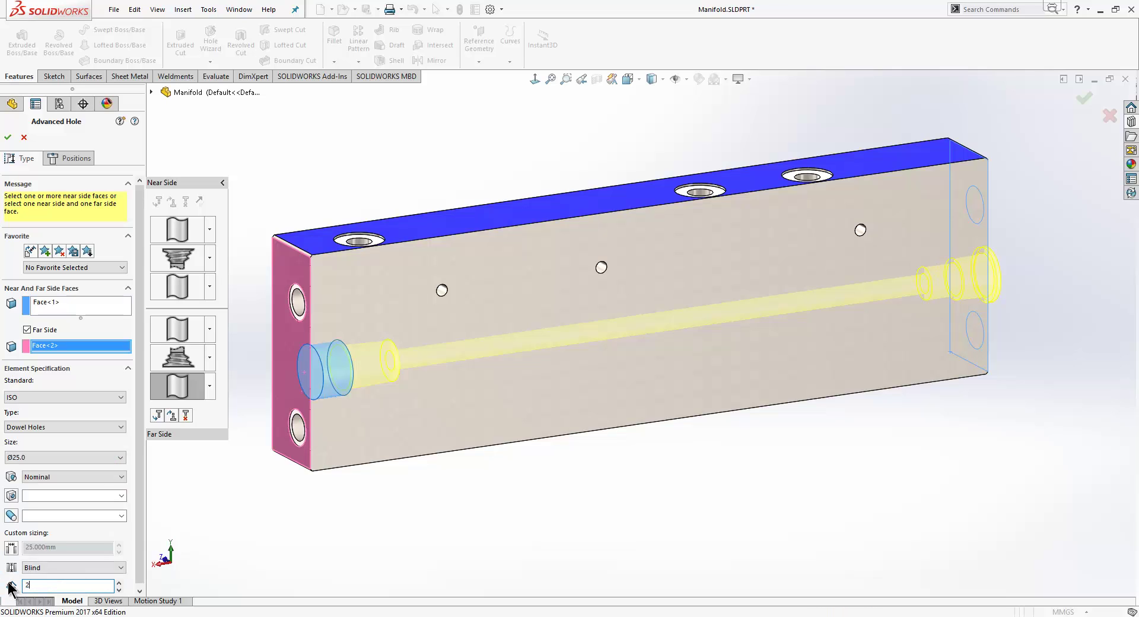
key(Return)
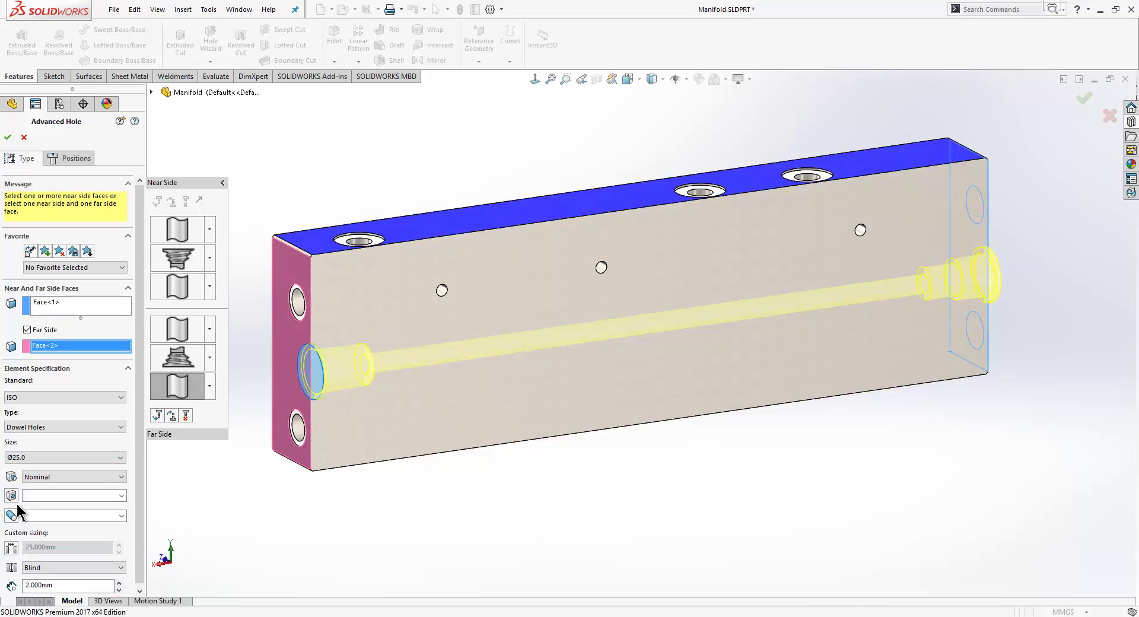
click(7, 139)
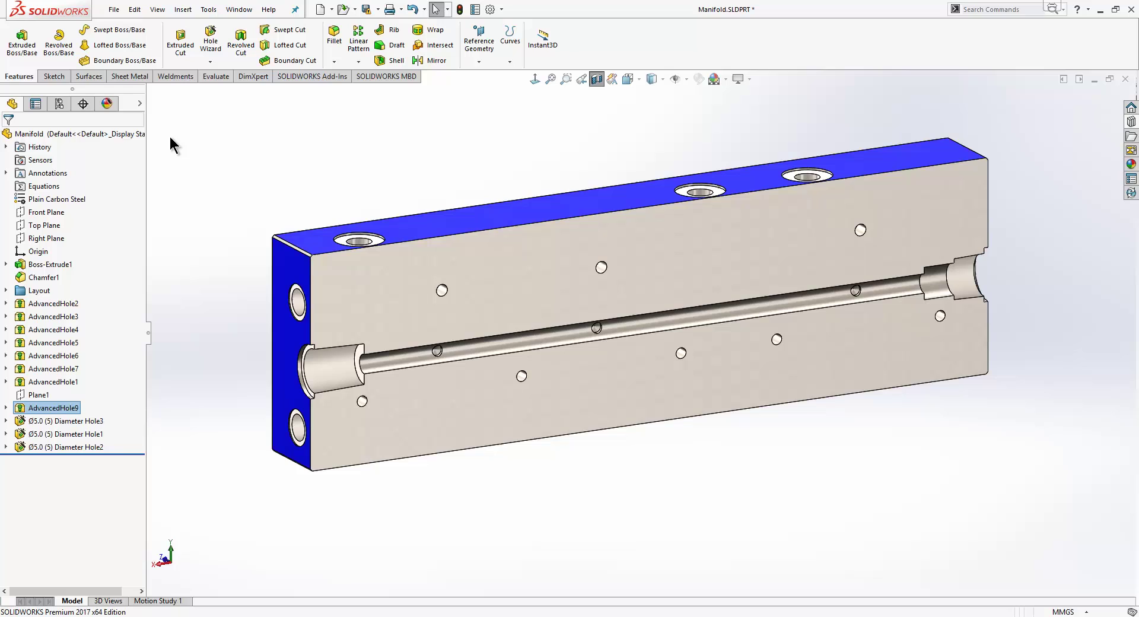
Turn off the section view and switch to the Holes display state.
click(597, 79)
right_click(141, 104)
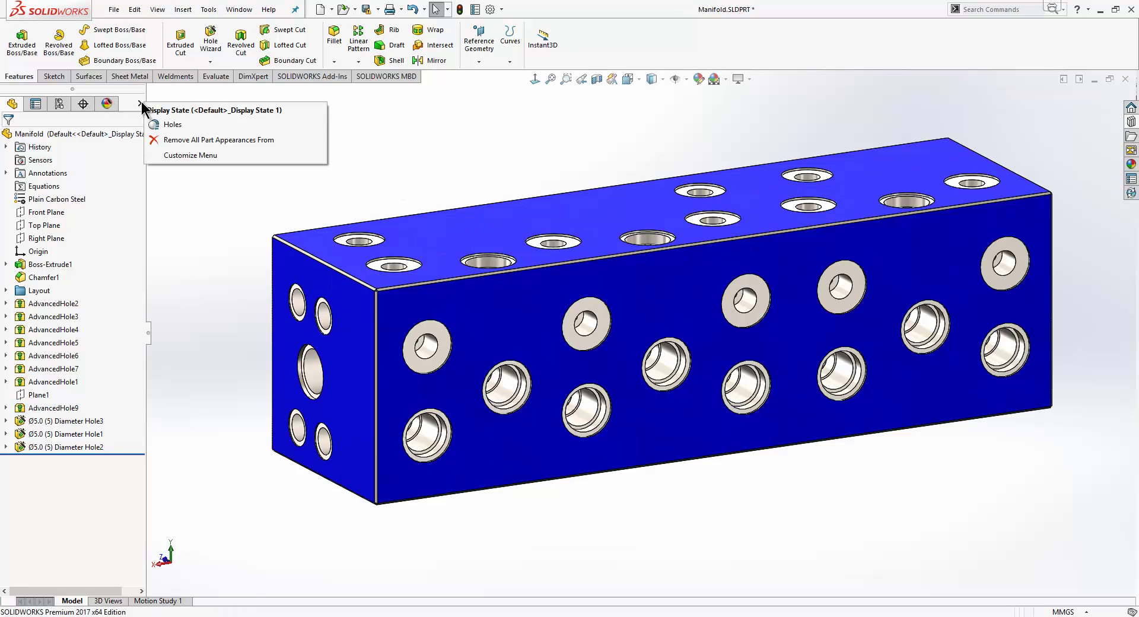
click(169, 125)
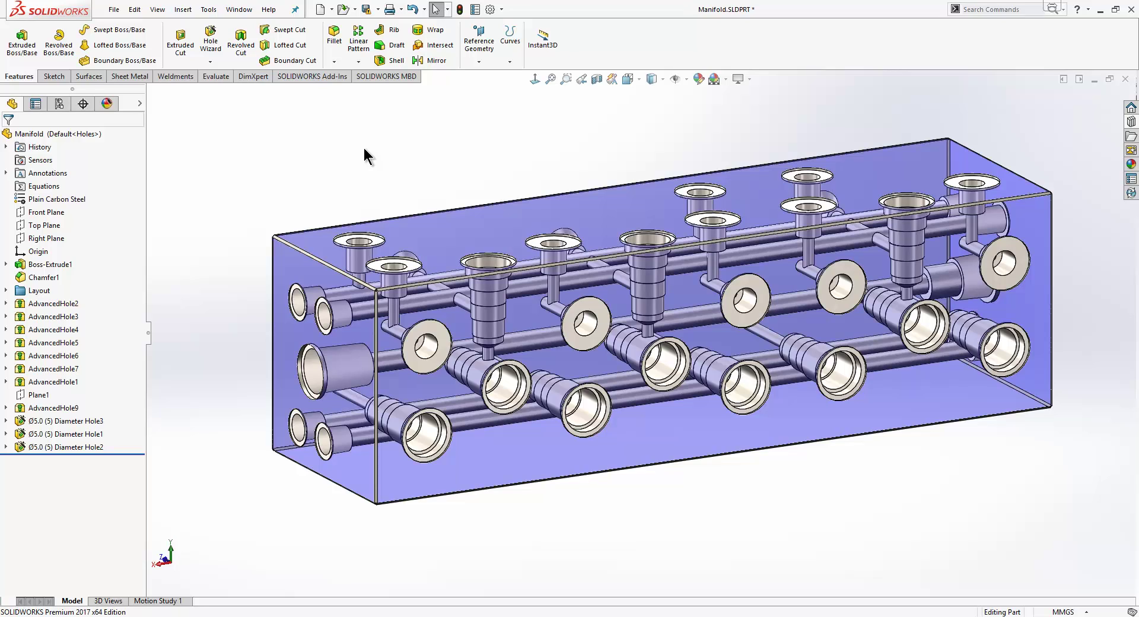
Edit the left-end Advanced Hole and try the BP15-05 and BP20-05 favorites.
click(301, 307)
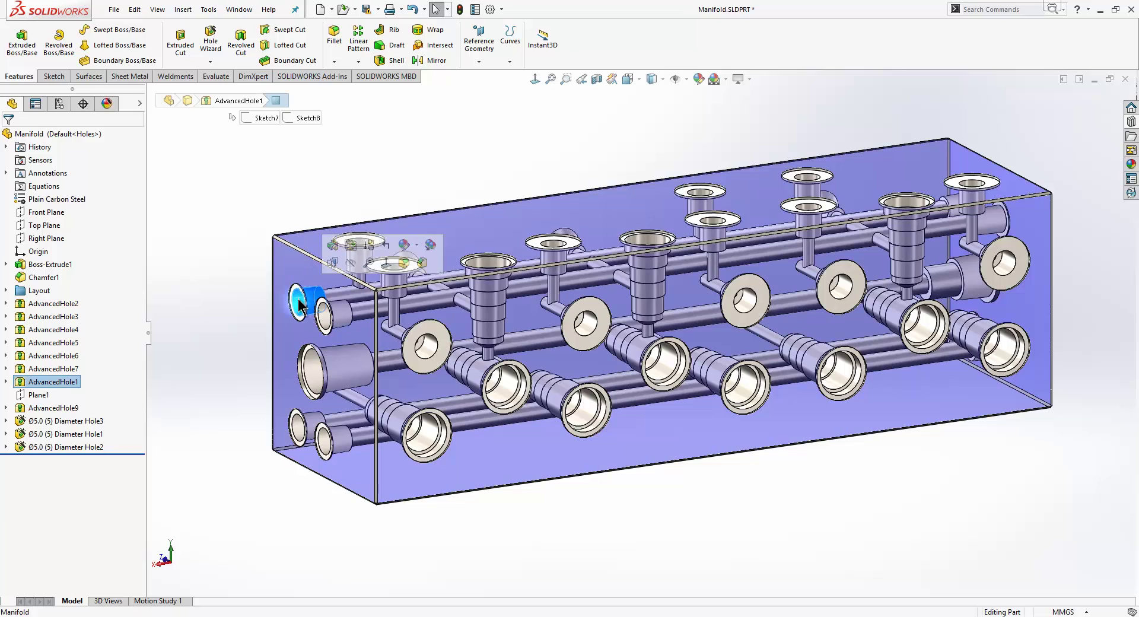
click(331, 245)
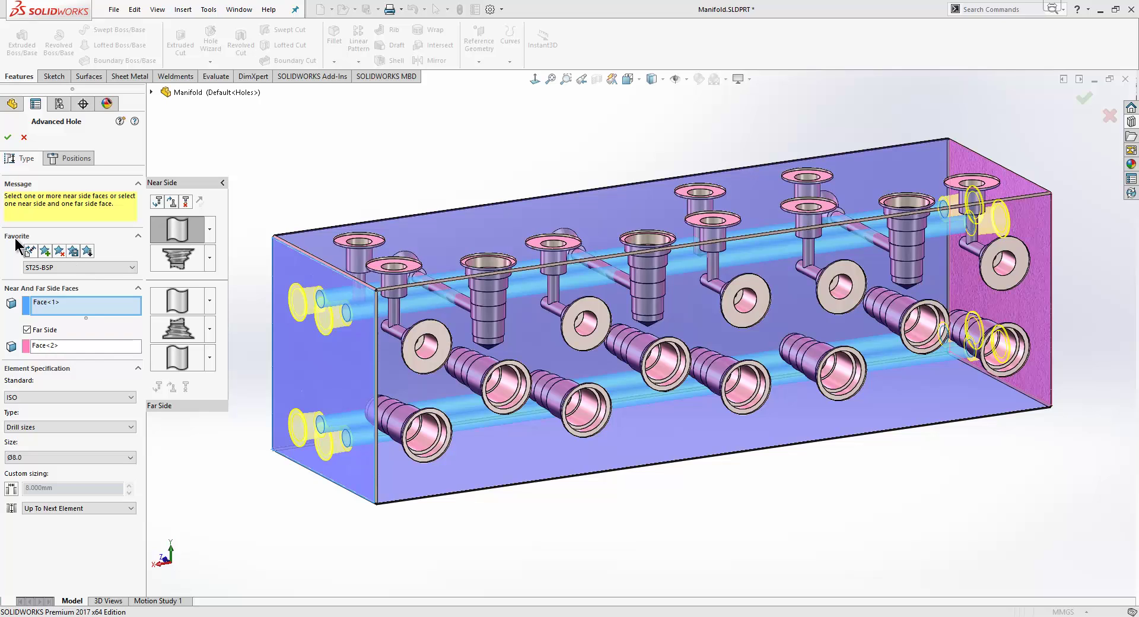
click(45, 268)
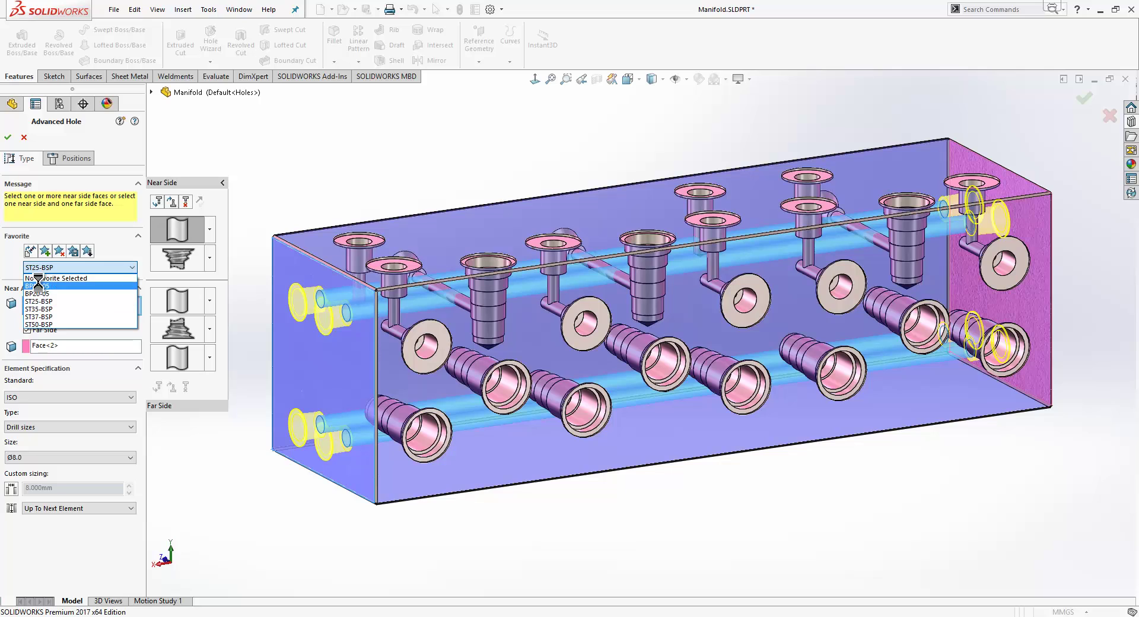
click(37, 285)
click(41, 270)
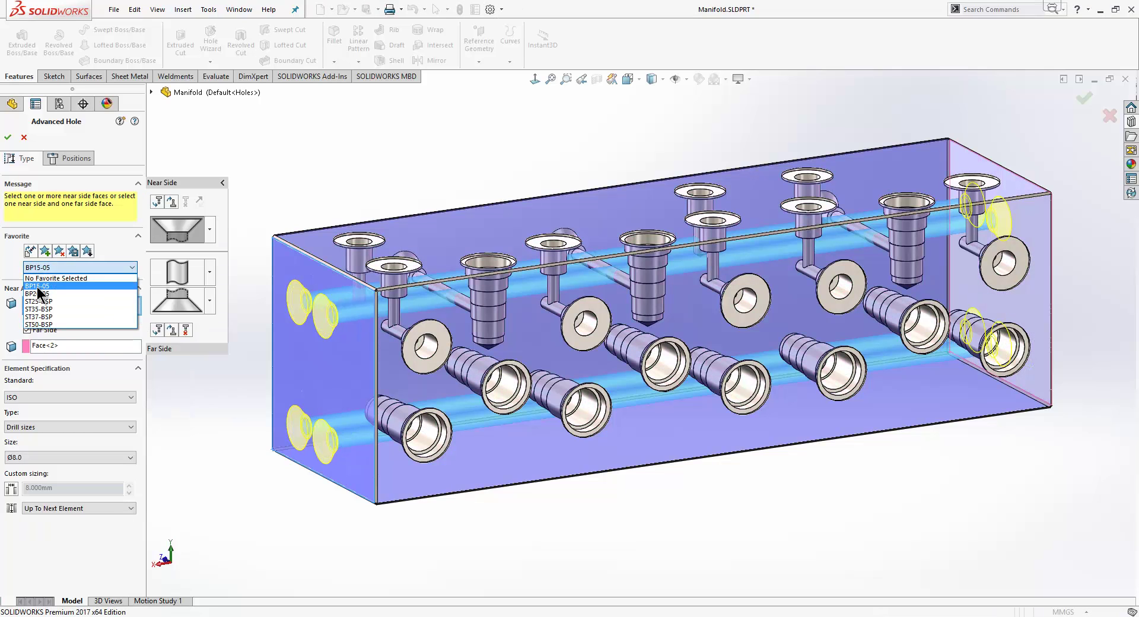
click(38, 293)
Try ST25-BSP and ST35-BSP, then apply ST37-BSP and accept the hole.
click(38, 268)
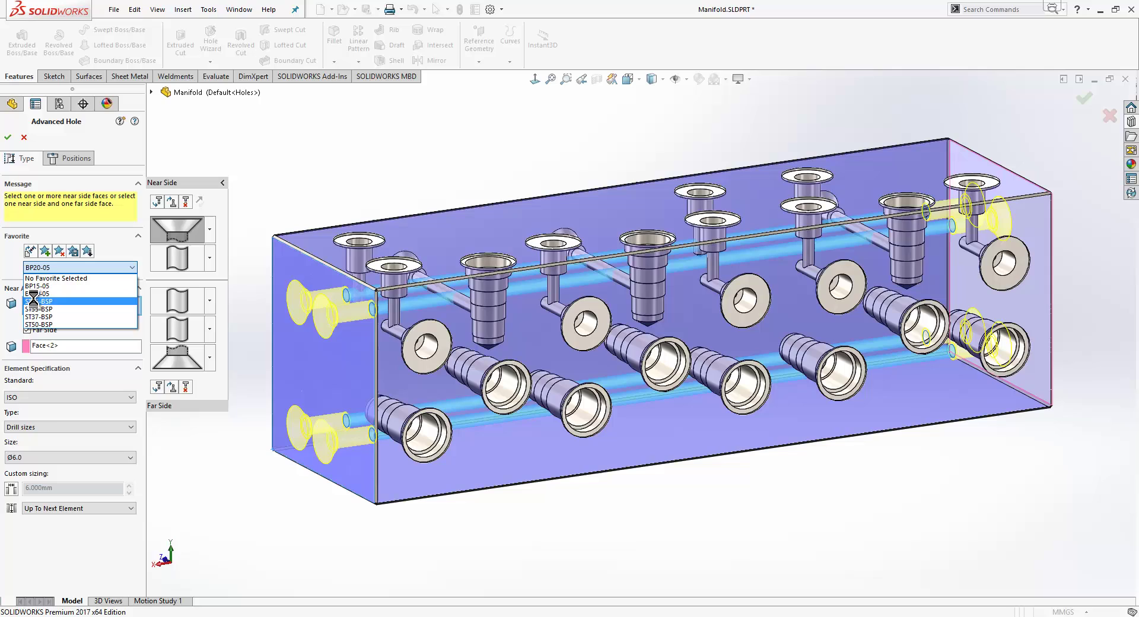
click(38, 301)
click(38, 270)
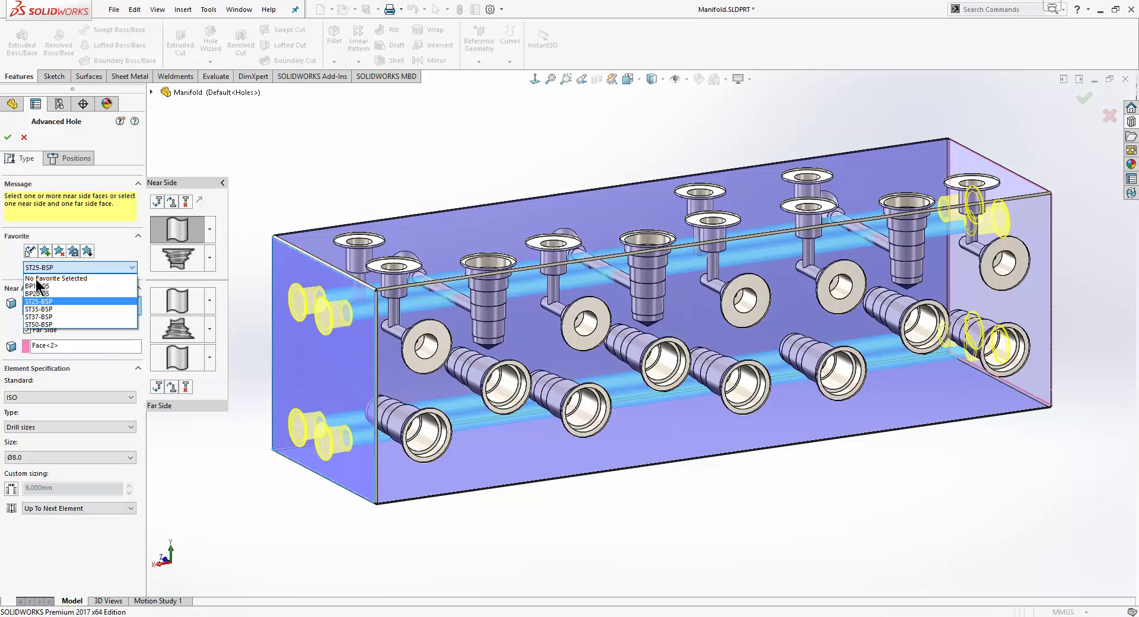
click(37, 309)
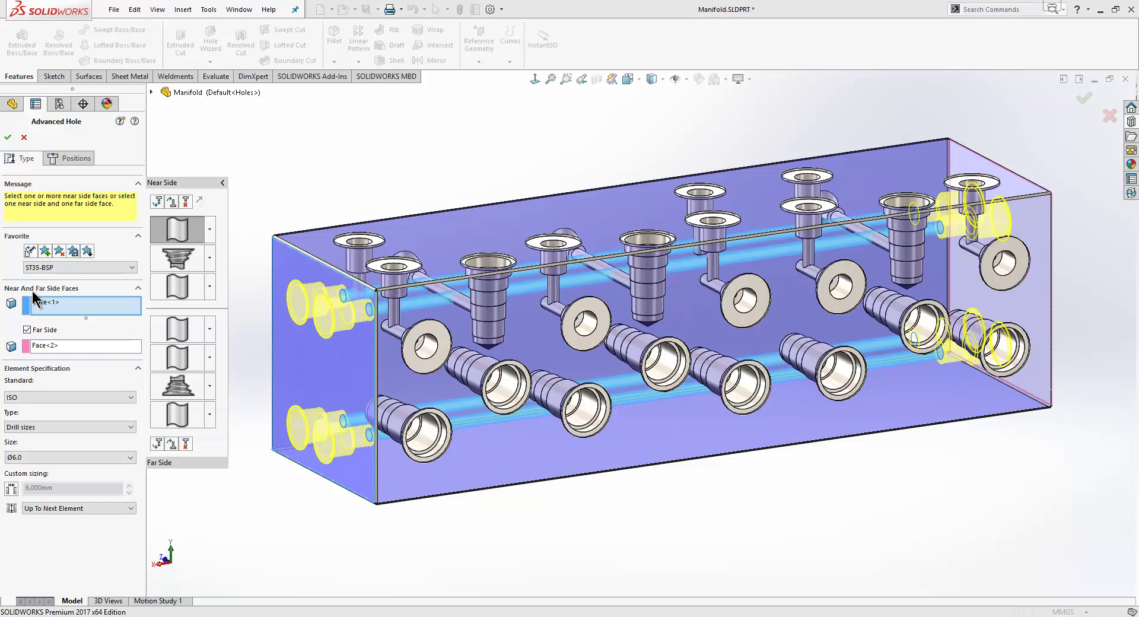
click(38, 268)
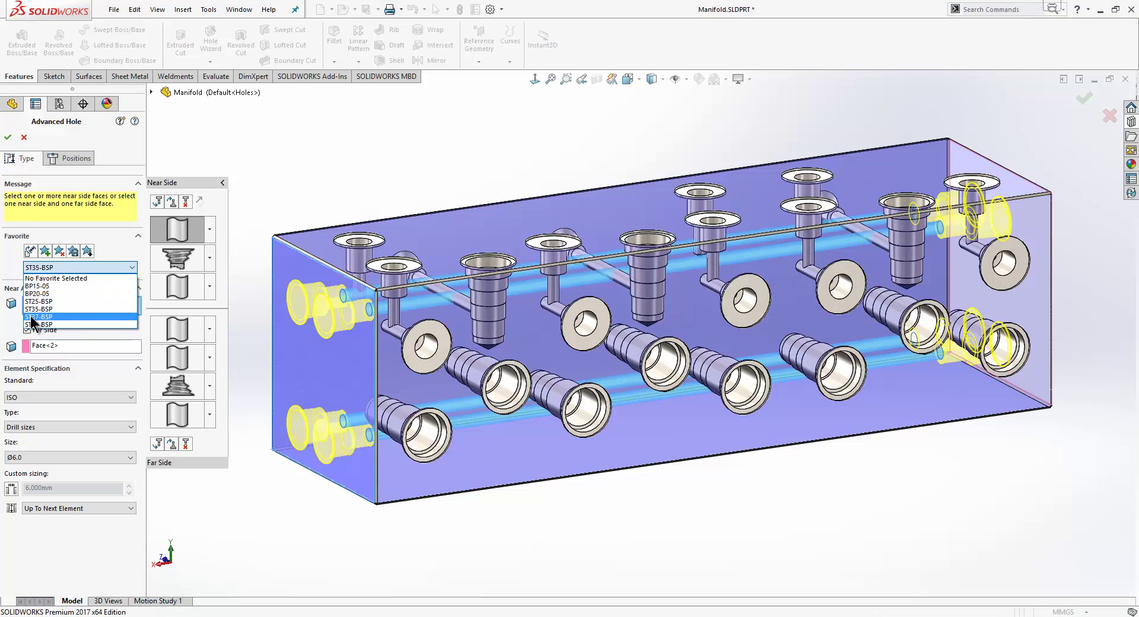
click(38, 316)
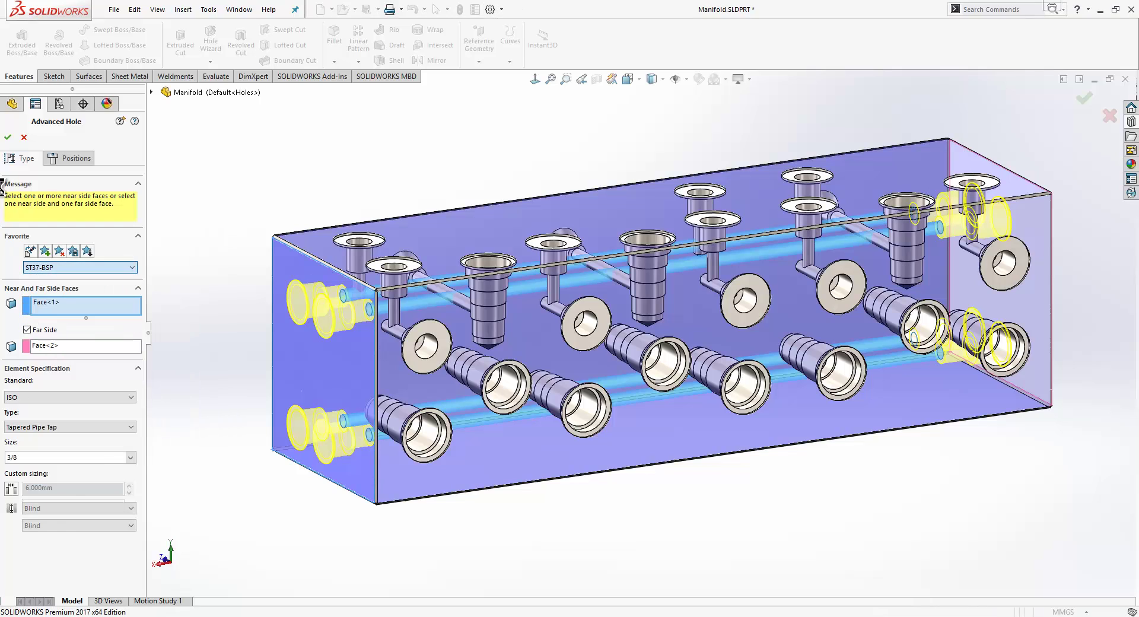
click(7, 139)
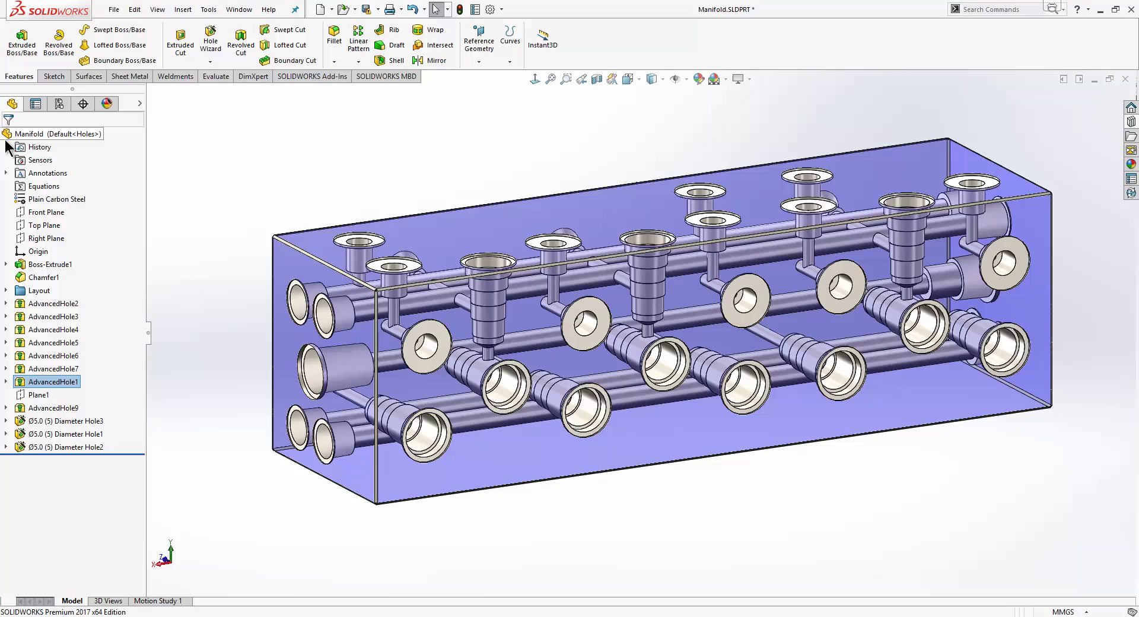